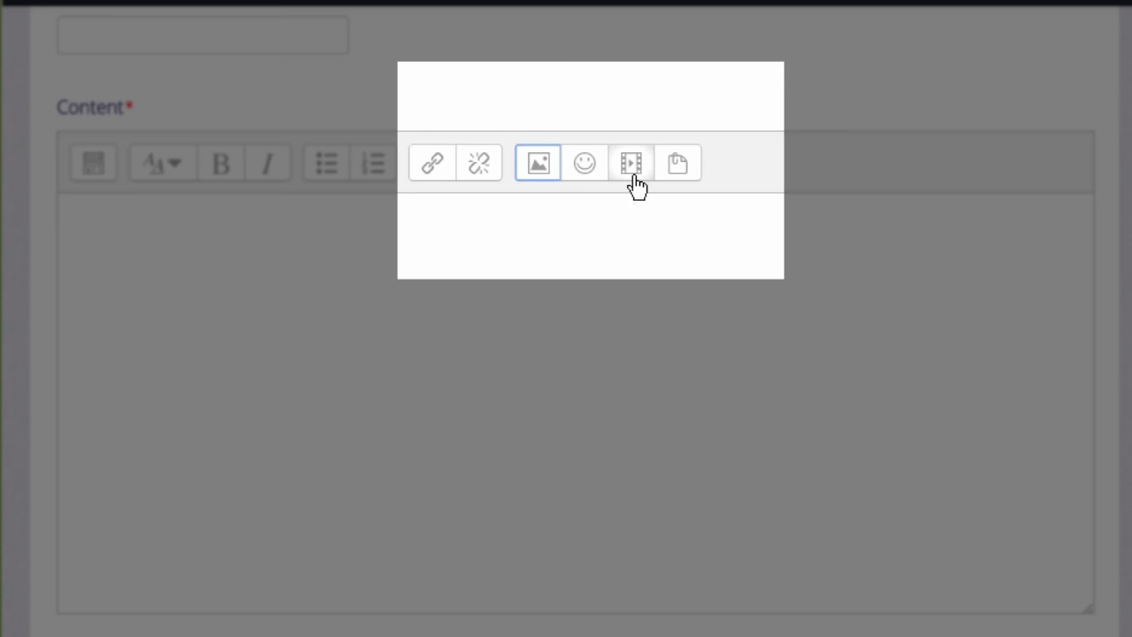
Bring up the activity and resource chooser for the course section.
{"action": "left_click", "coordinate": [632, 163]}
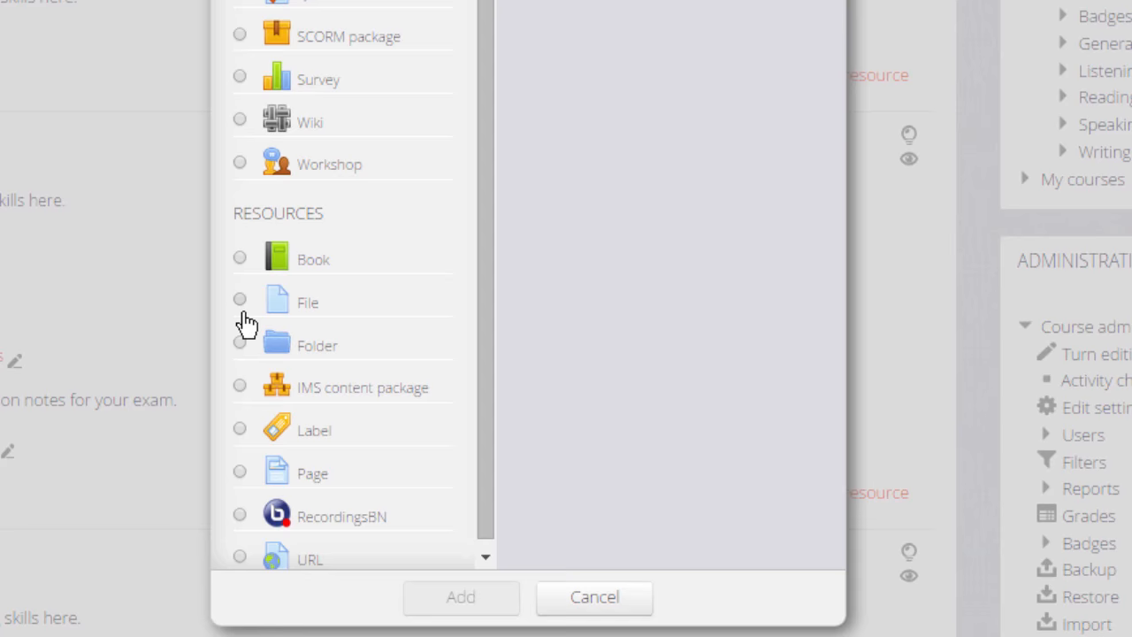
Add a new File resource to the Listening section.
{"action": "left_click", "coordinate": [239, 302]}
{"action": "left_click", "coordinate": [461, 597]}
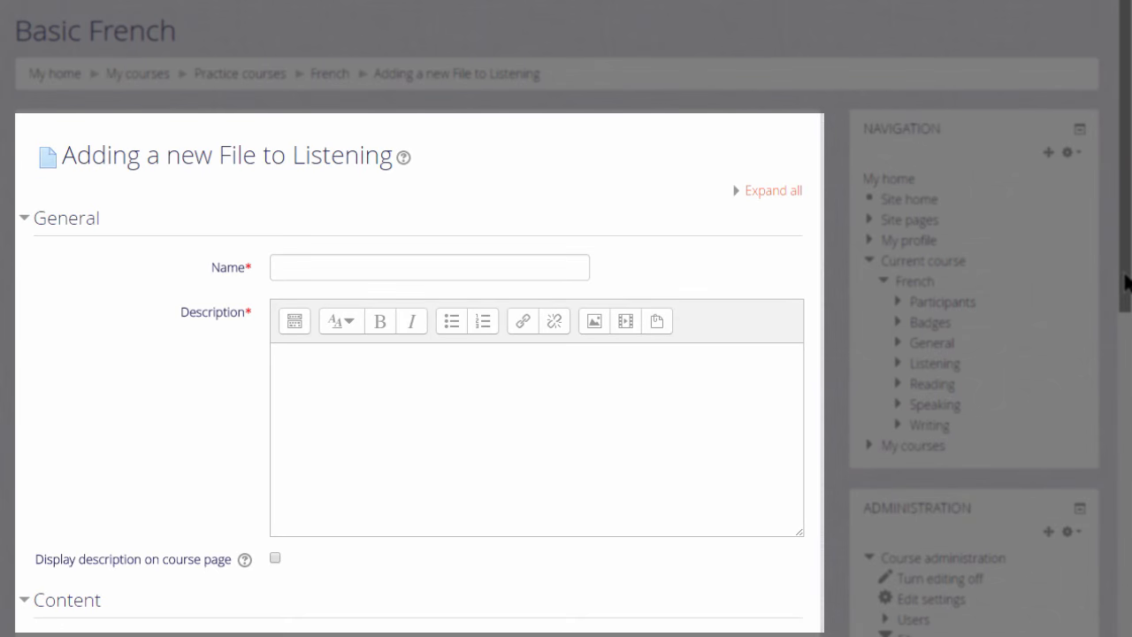
{"action": "left_click_drag", "start_coordinate": [1123, 281], "coordinate": [1123, 442]}
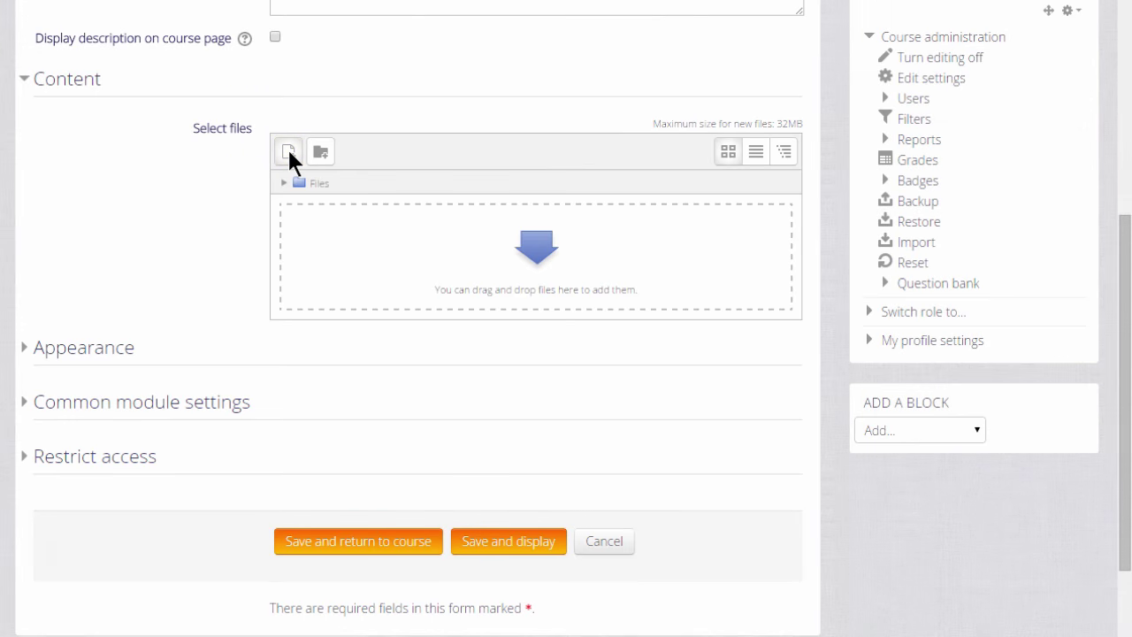
Bring up the File picker from the Select files box.
{"action": "left_click", "coordinate": [289, 152]}
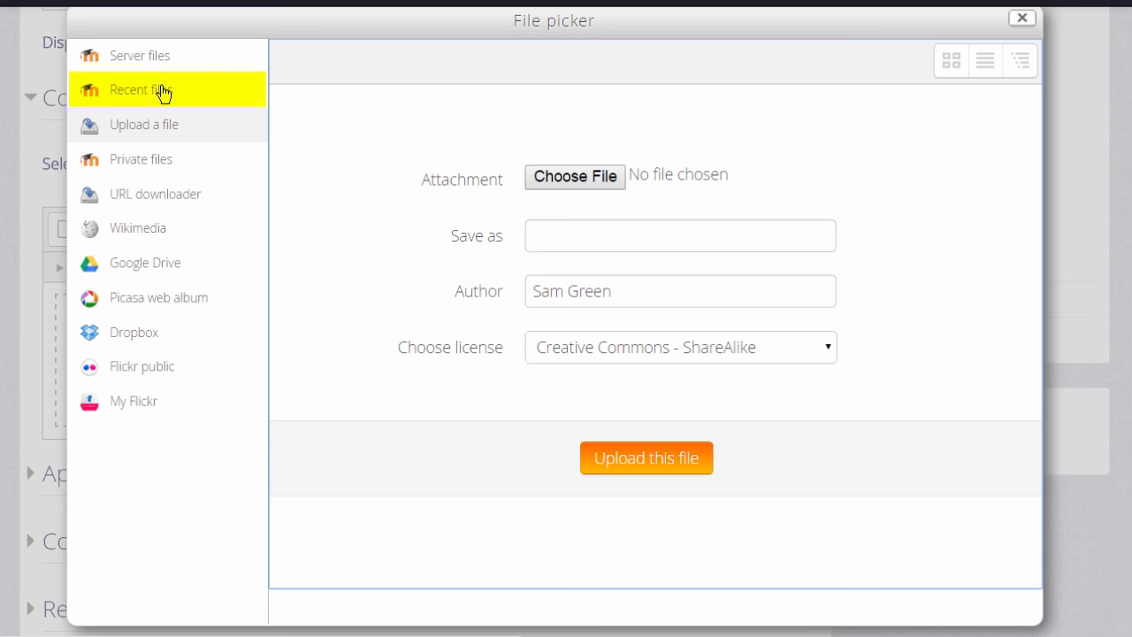
View the Recent files, then browse Private files holding the Grammar folder.
{"action": "left_click", "coordinate": [164, 92]}
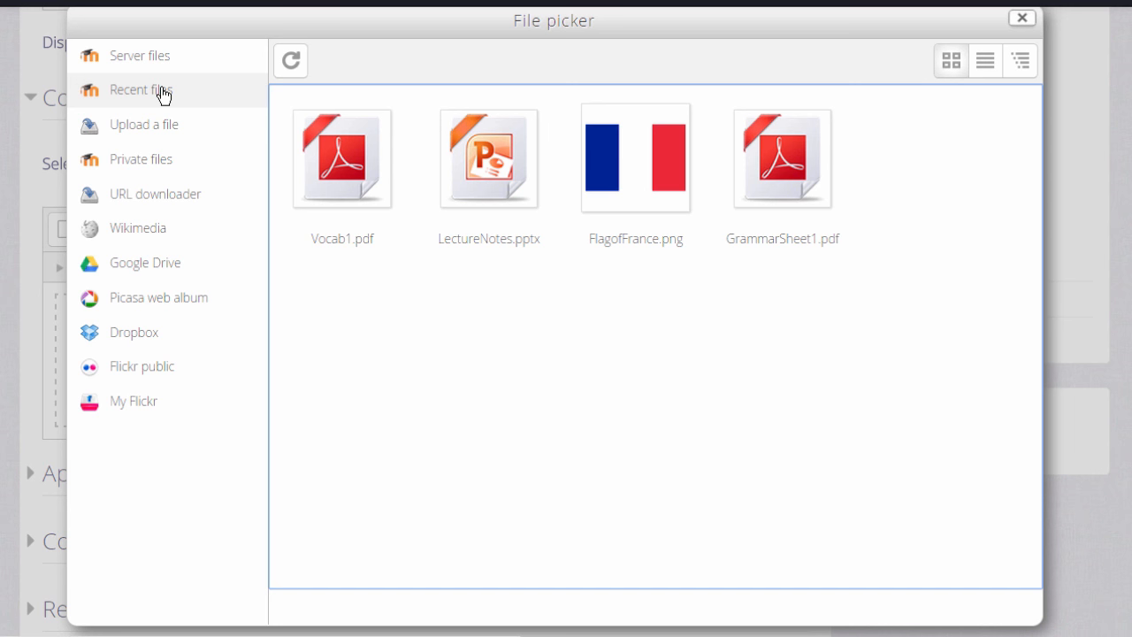
{"action": "left_click", "coordinate": [141, 160]}
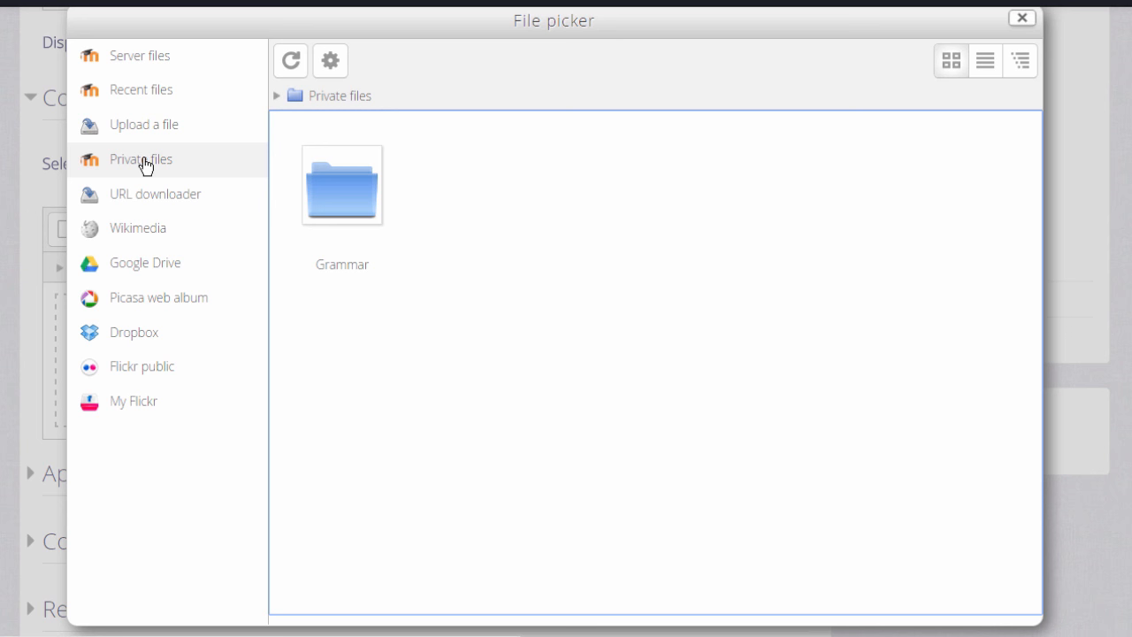
Check URL downloader, search Wikimedia for 'cats', then bring up the Google Drive login.
{"action": "left_click", "coordinate": [153, 197]}
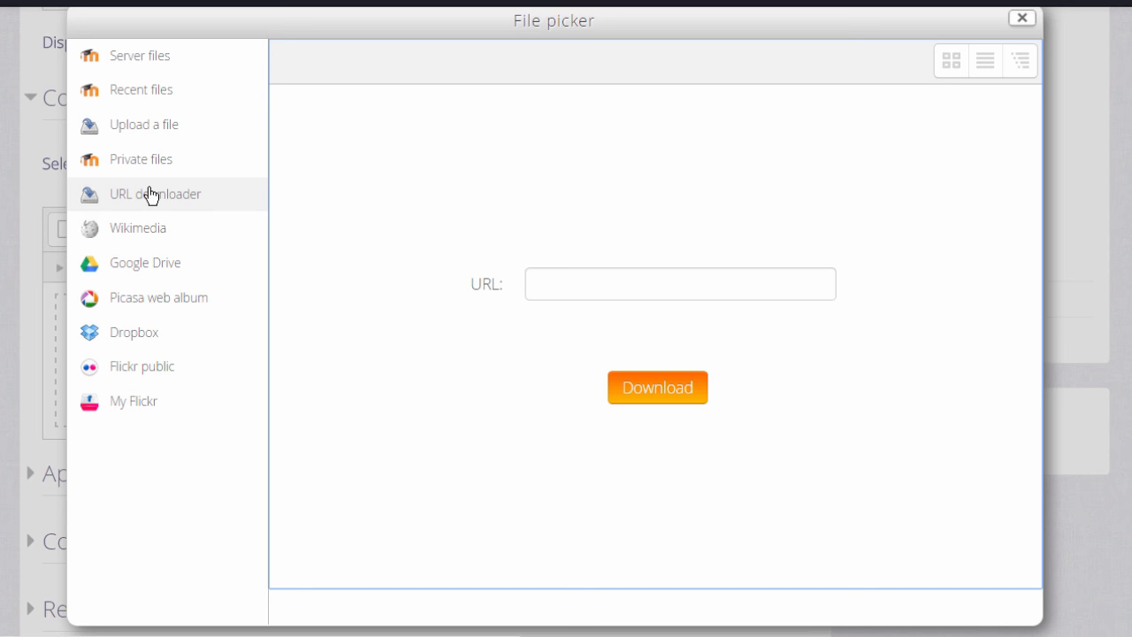
{"action": "left_click", "coordinate": [138, 227]}
{"action": "left_click", "coordinate": [615, 231]}
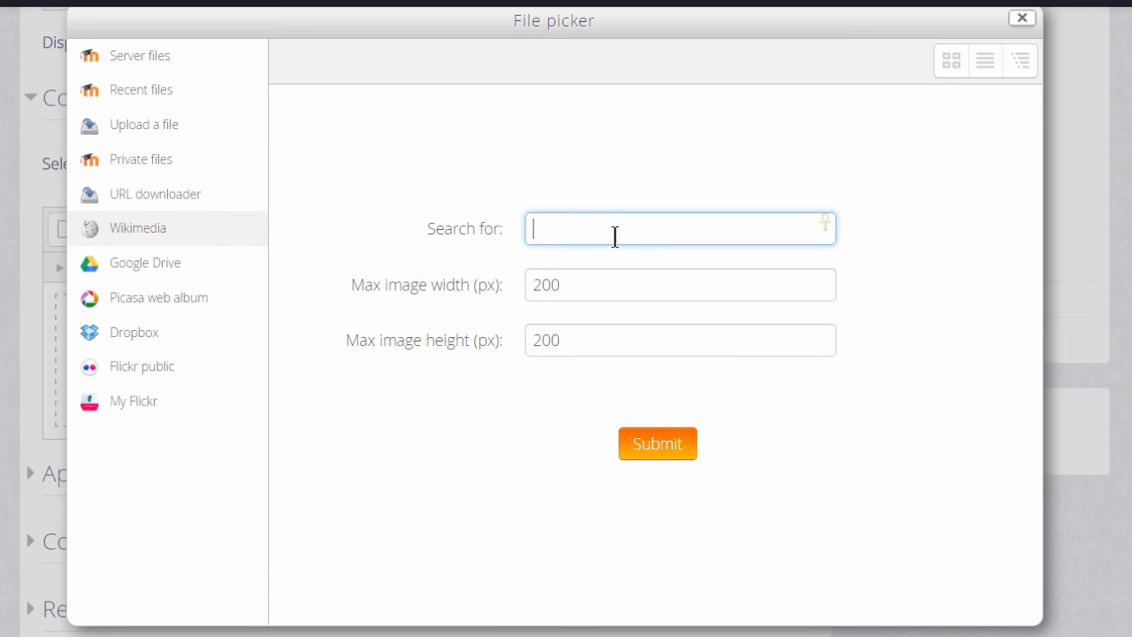
{"action": "type", "text": "cats"}
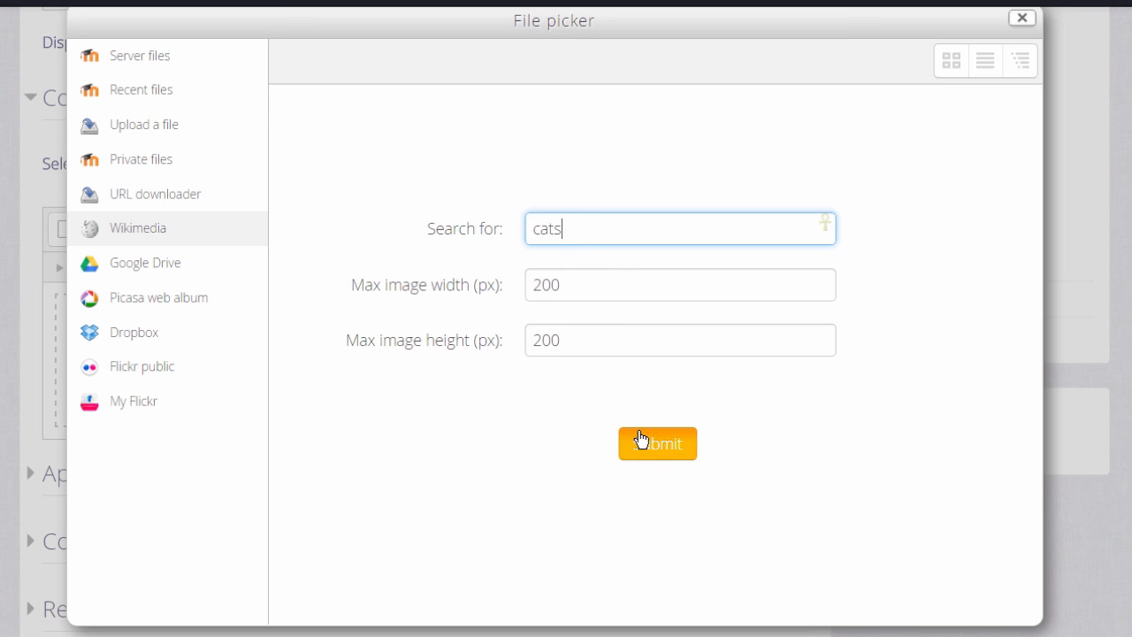
{"action": "left_click", "coordinate": [641, 439]}
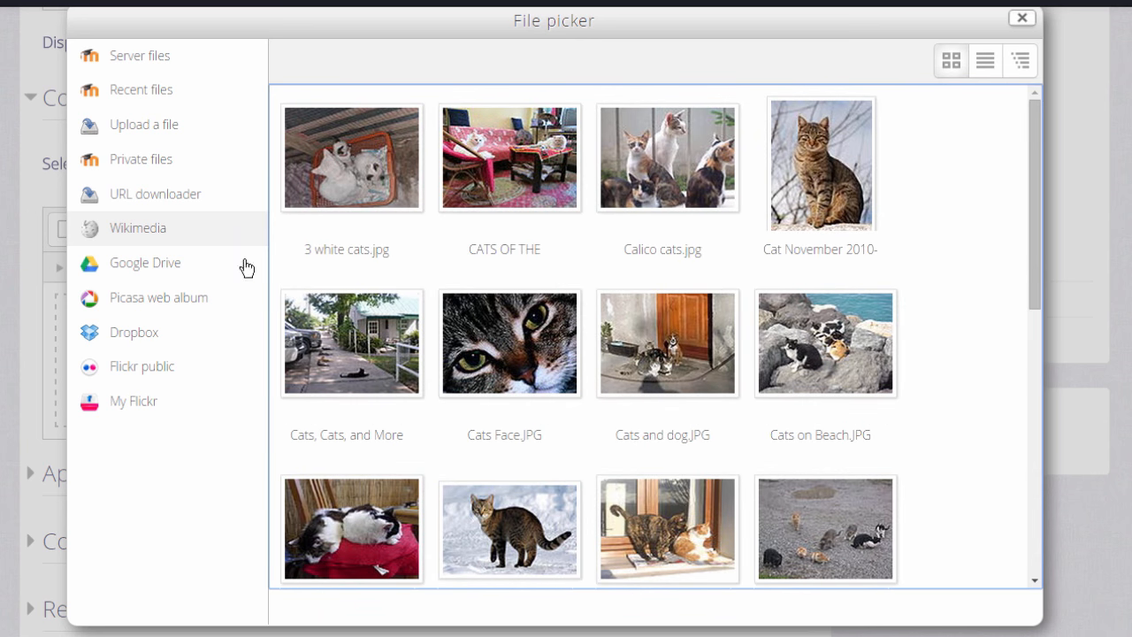
{"action": "left_click", "coordinate": [170, 262]}
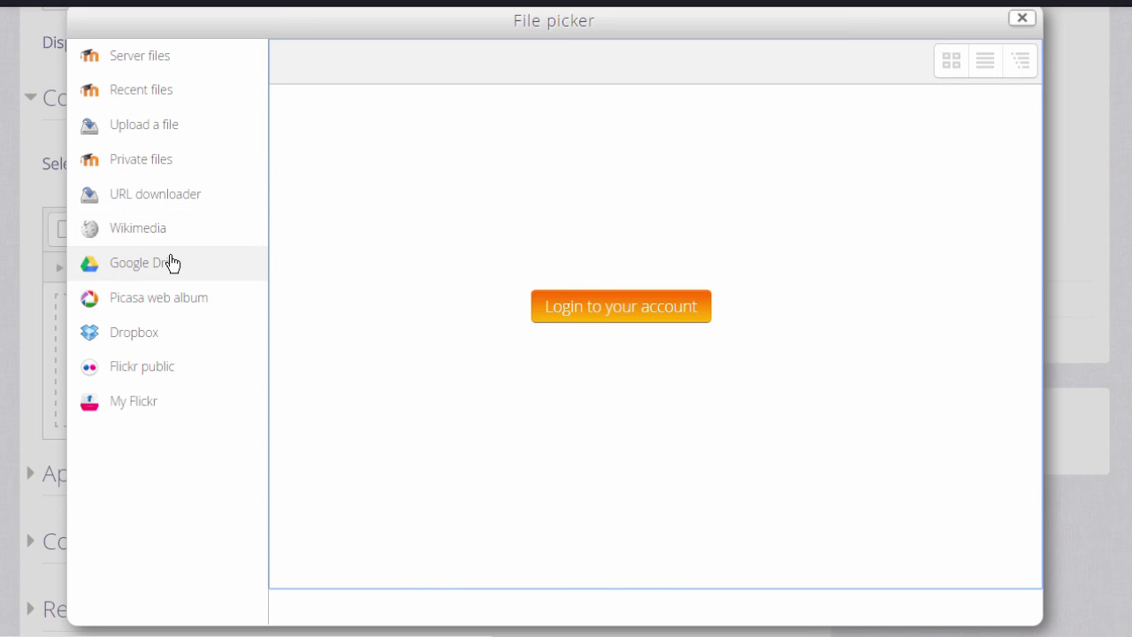
View the Dropbox login prompt, then return to Recent files.
{"action": "left_click", "coordinate": [155, 337]}
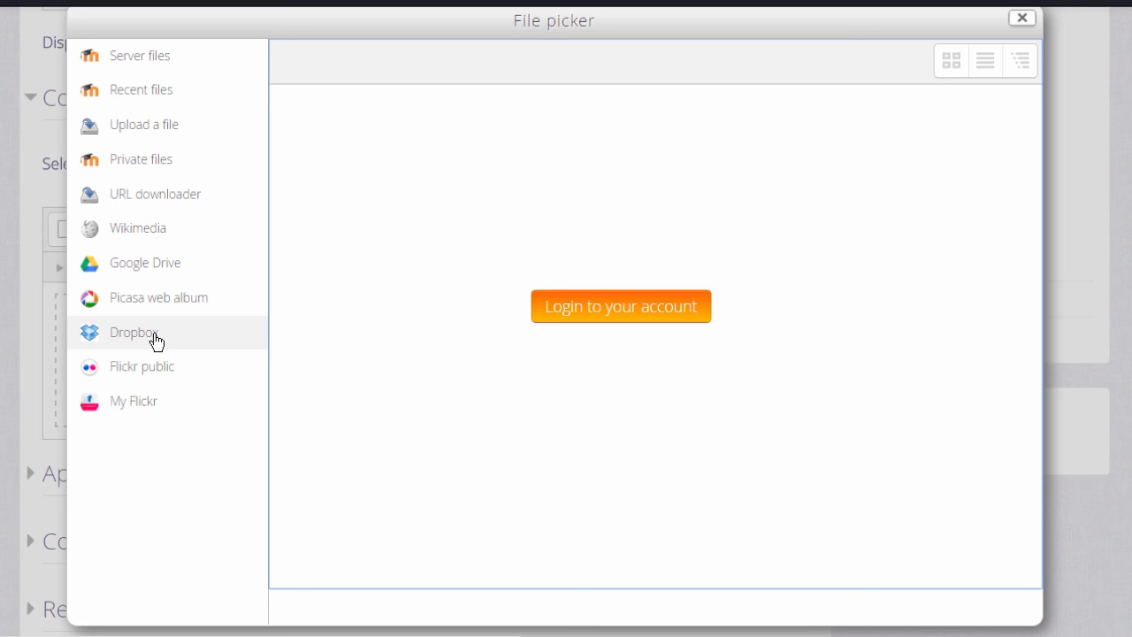
{"action": "left_click", "coordinate": [153, 92]}
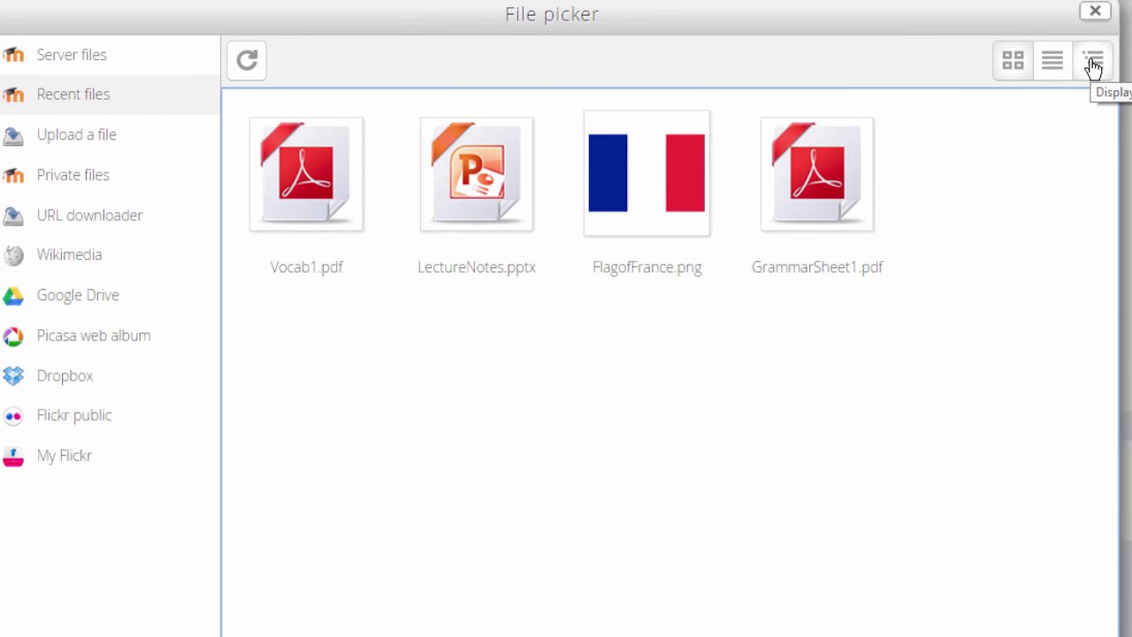
{"action": "left_click", "coordinate": [1090, 60]}
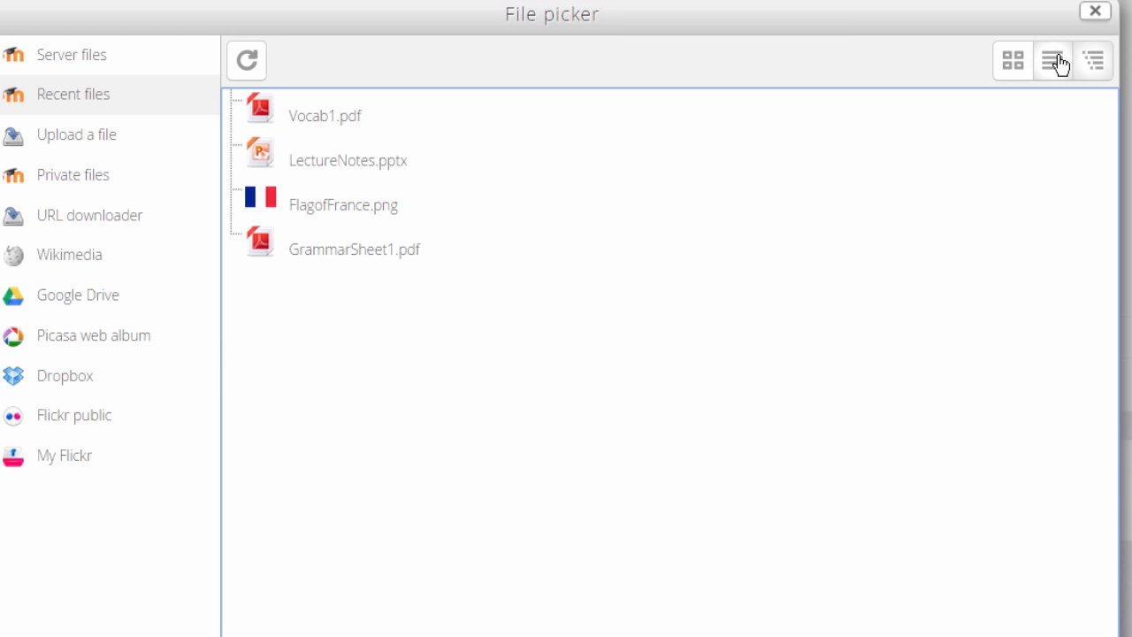
{"action": "left_click", "coordinate": [1053, 60]}
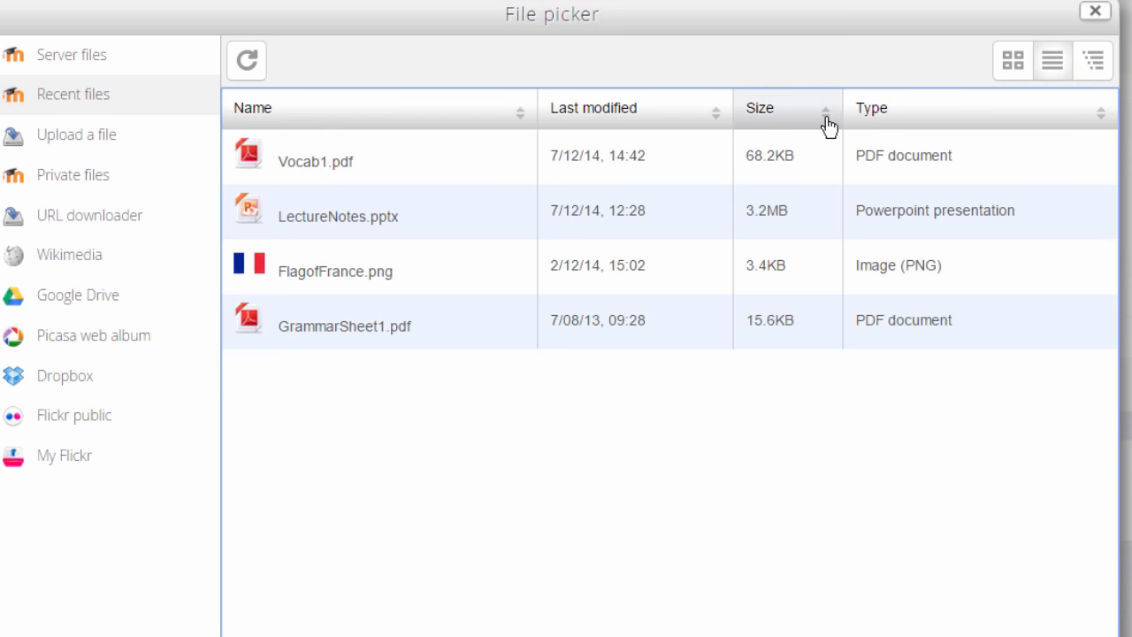
{"action": "left_click", "coordinate": [1011, 60]}
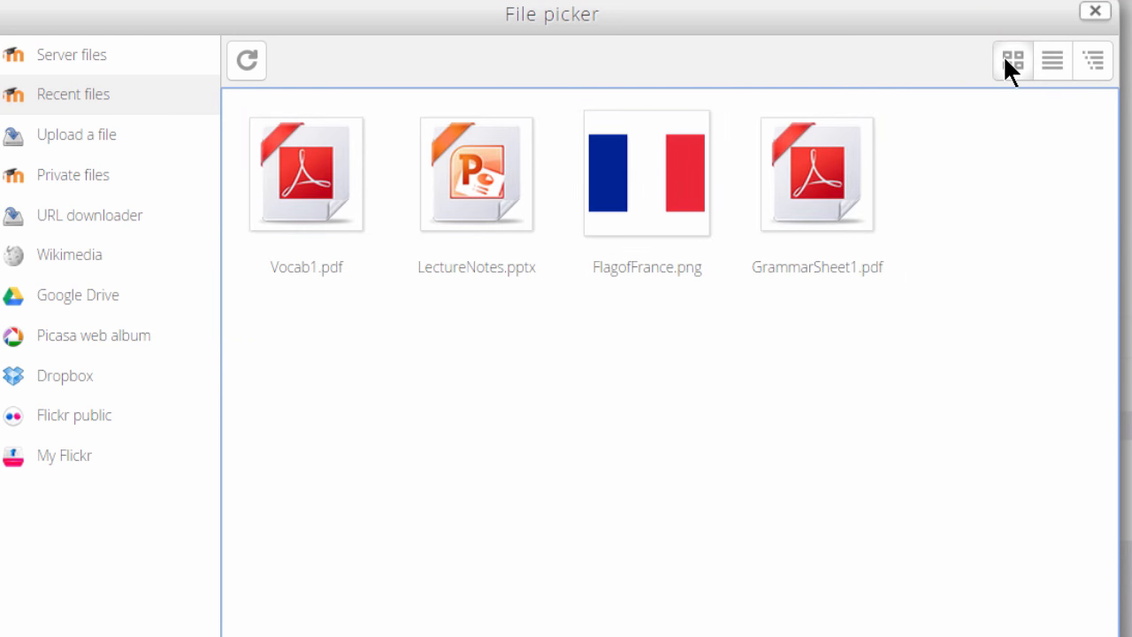